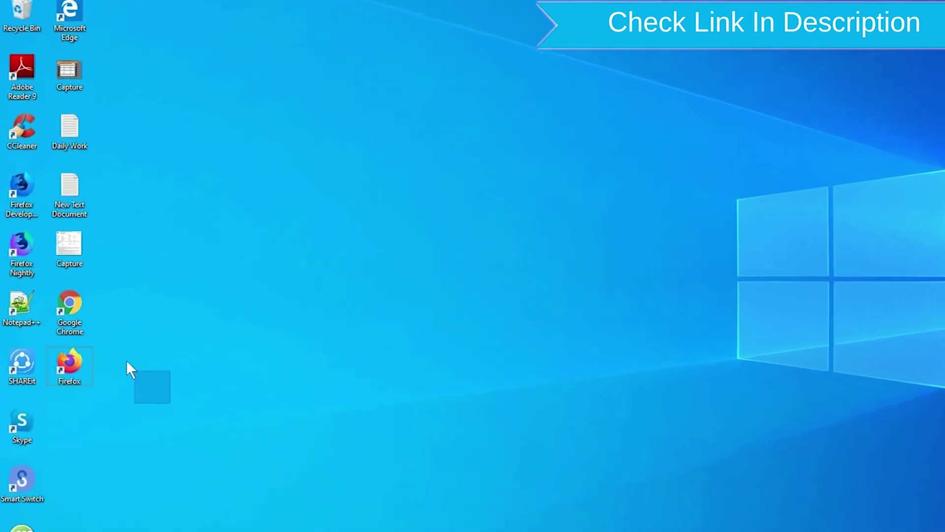
- Open the 'Find My Device - Google' search result in Chrome to reach its sign-in page
drag(185, 415, 70, 303)
click(212, 380)
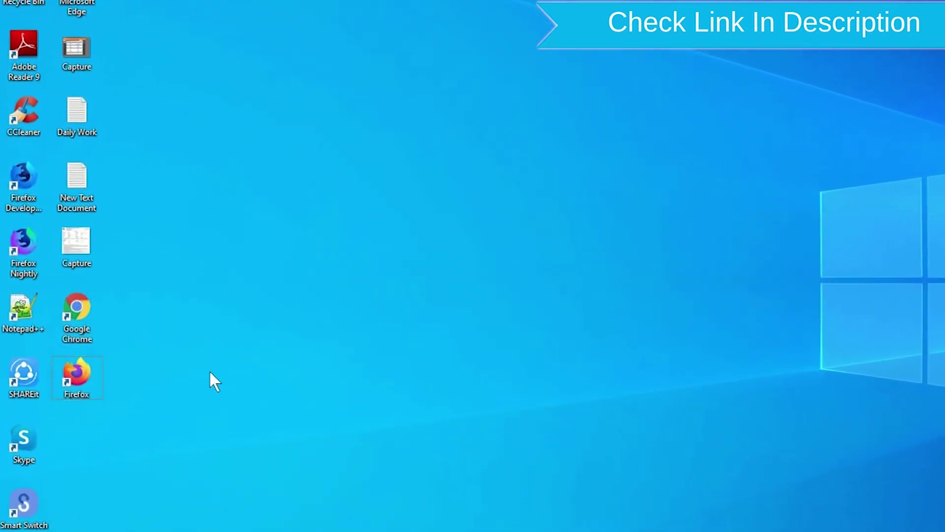
right_click(81, 376)
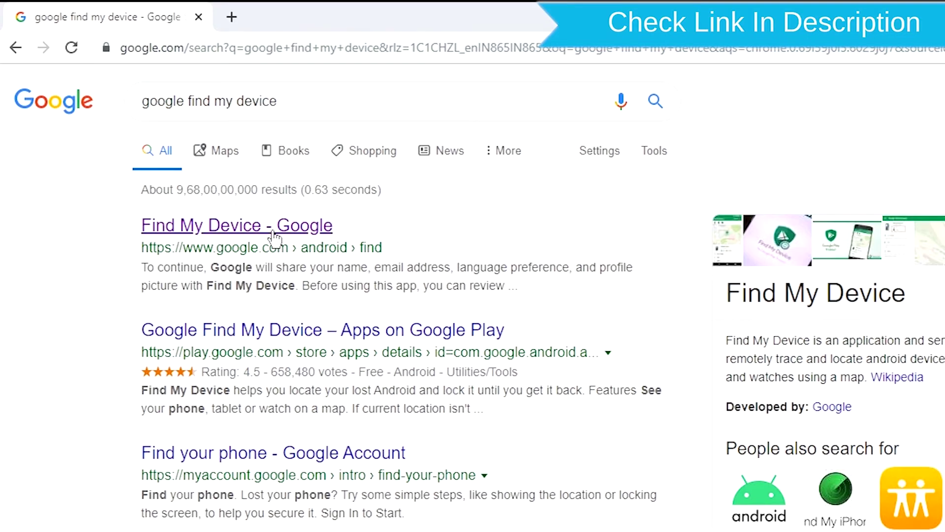
click(275, 235)
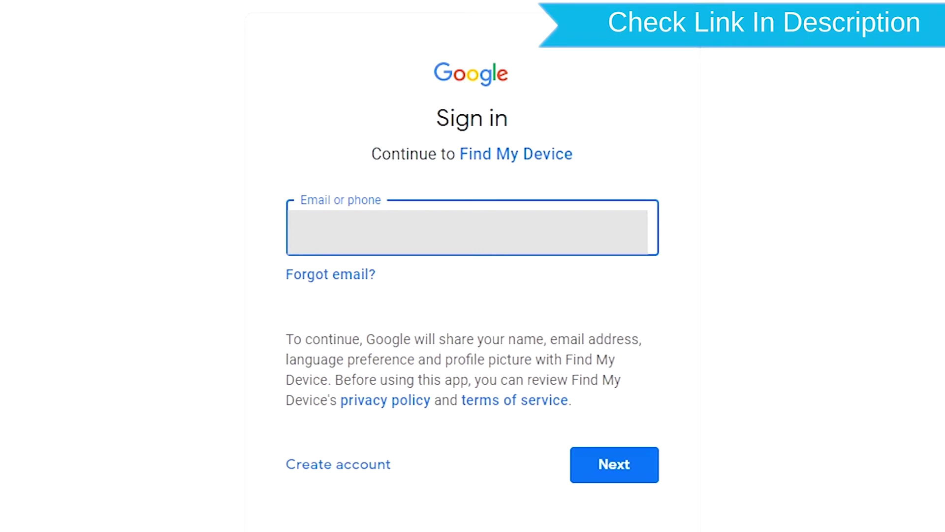
- Submit the account email on the Find My Device sign-in page
key(Return)
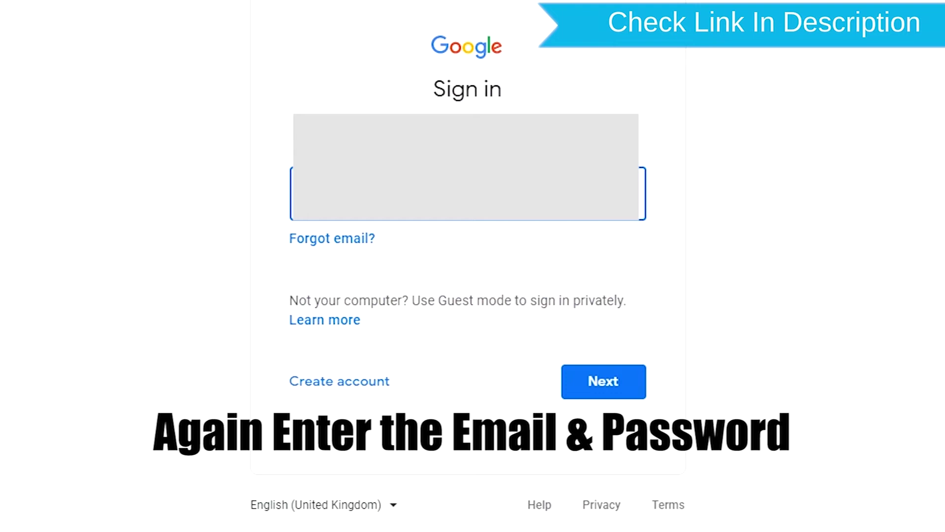
- Resubmit the account email and password to confirm erasing the Sony Xperia phone
key(Return)
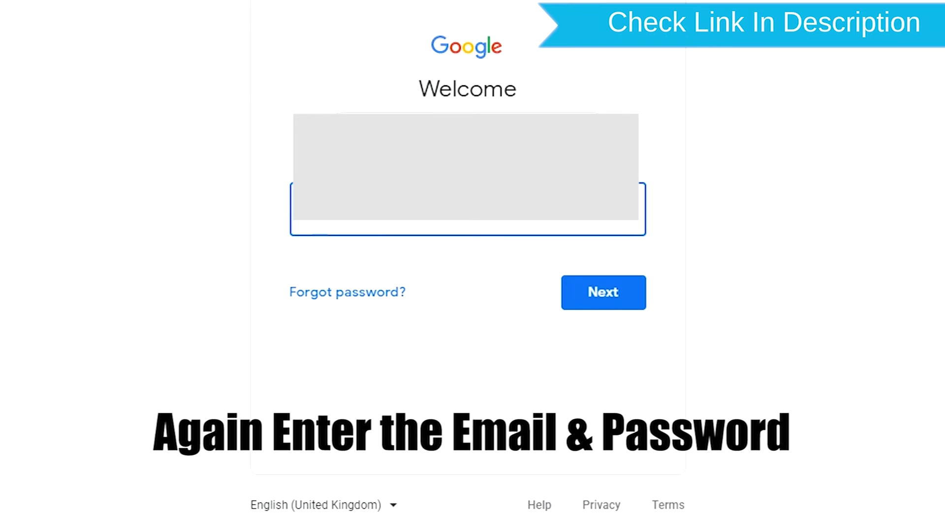
key(Return)
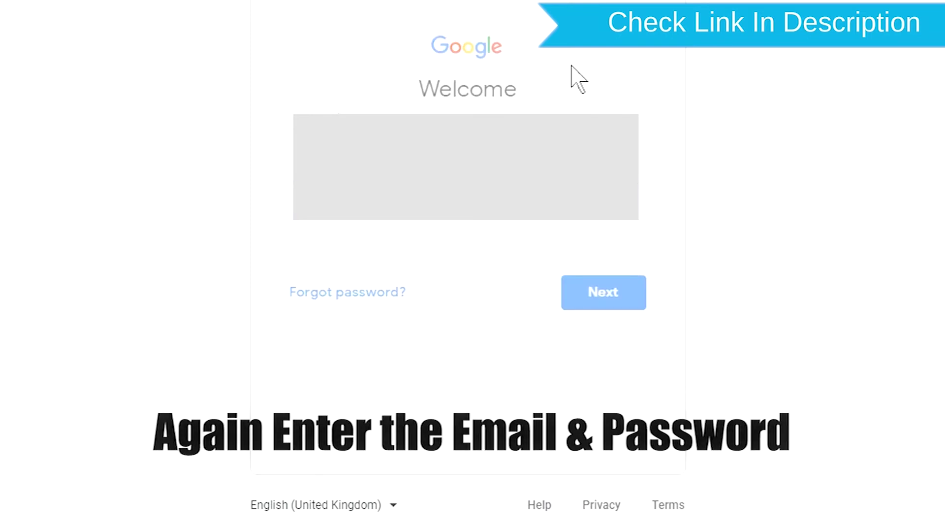